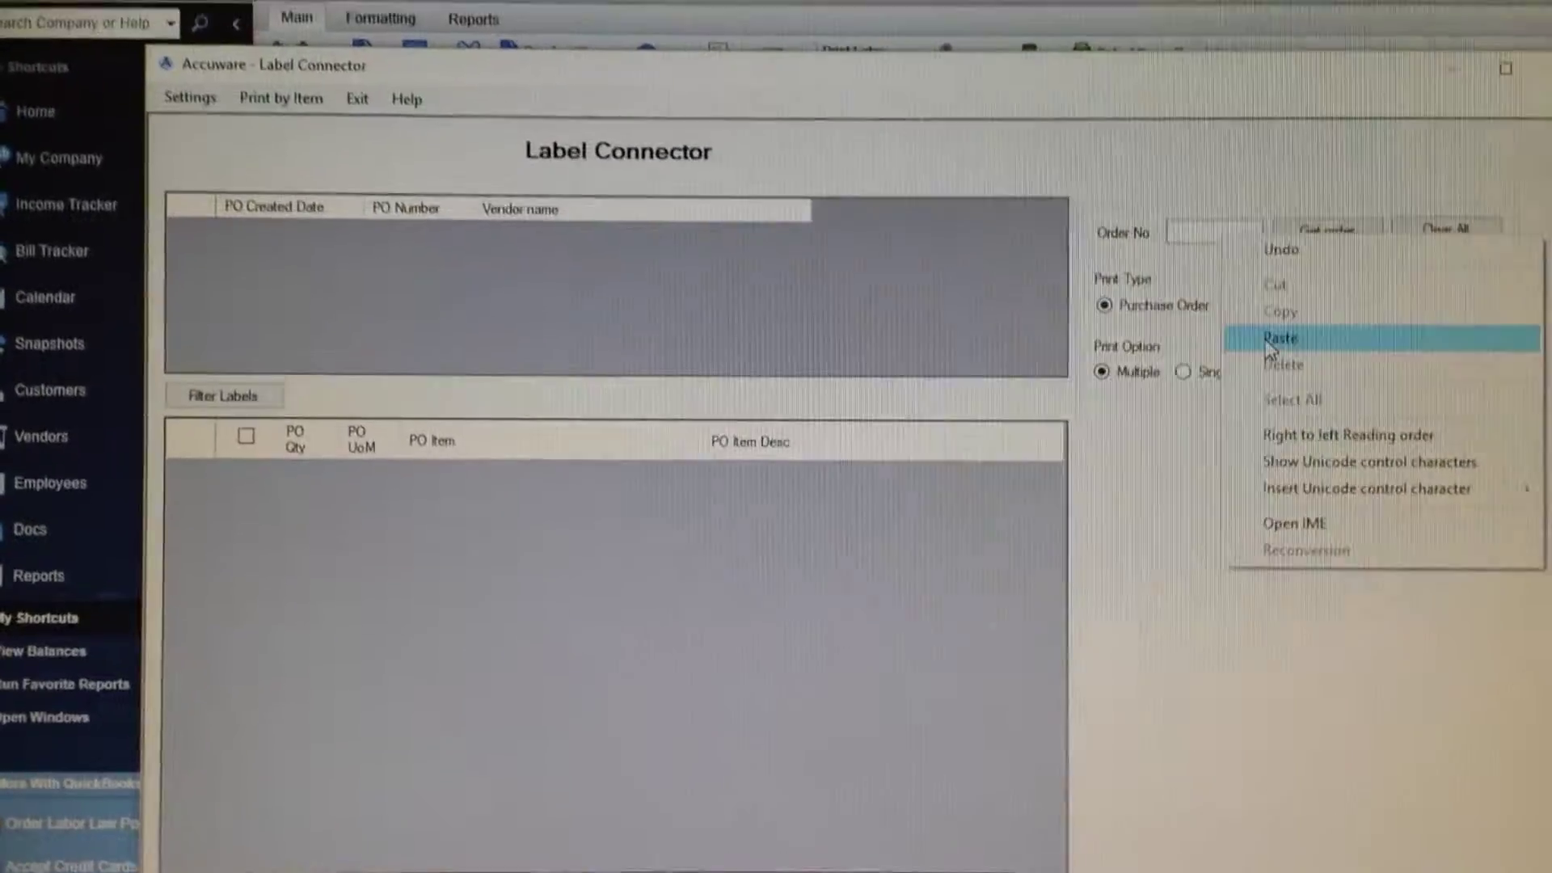
Paste purchase order number 8355 into the Order No field to load its three items
click(1279, 338)
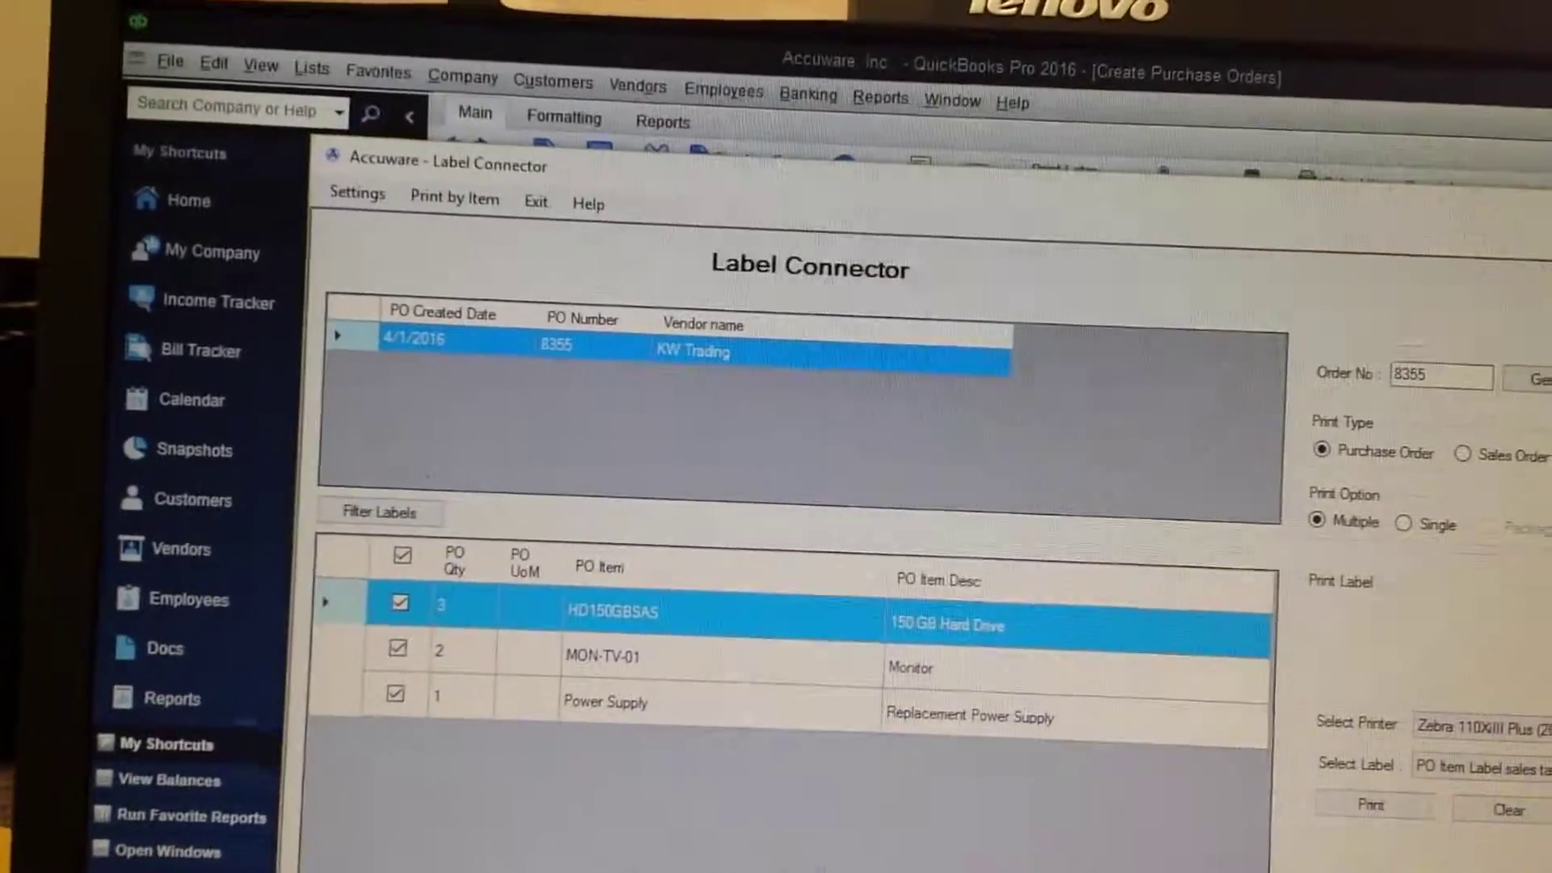
Close Label Connector with Alt+F4 to return to KW Trading's purchase order 8355
key(alt+F4)
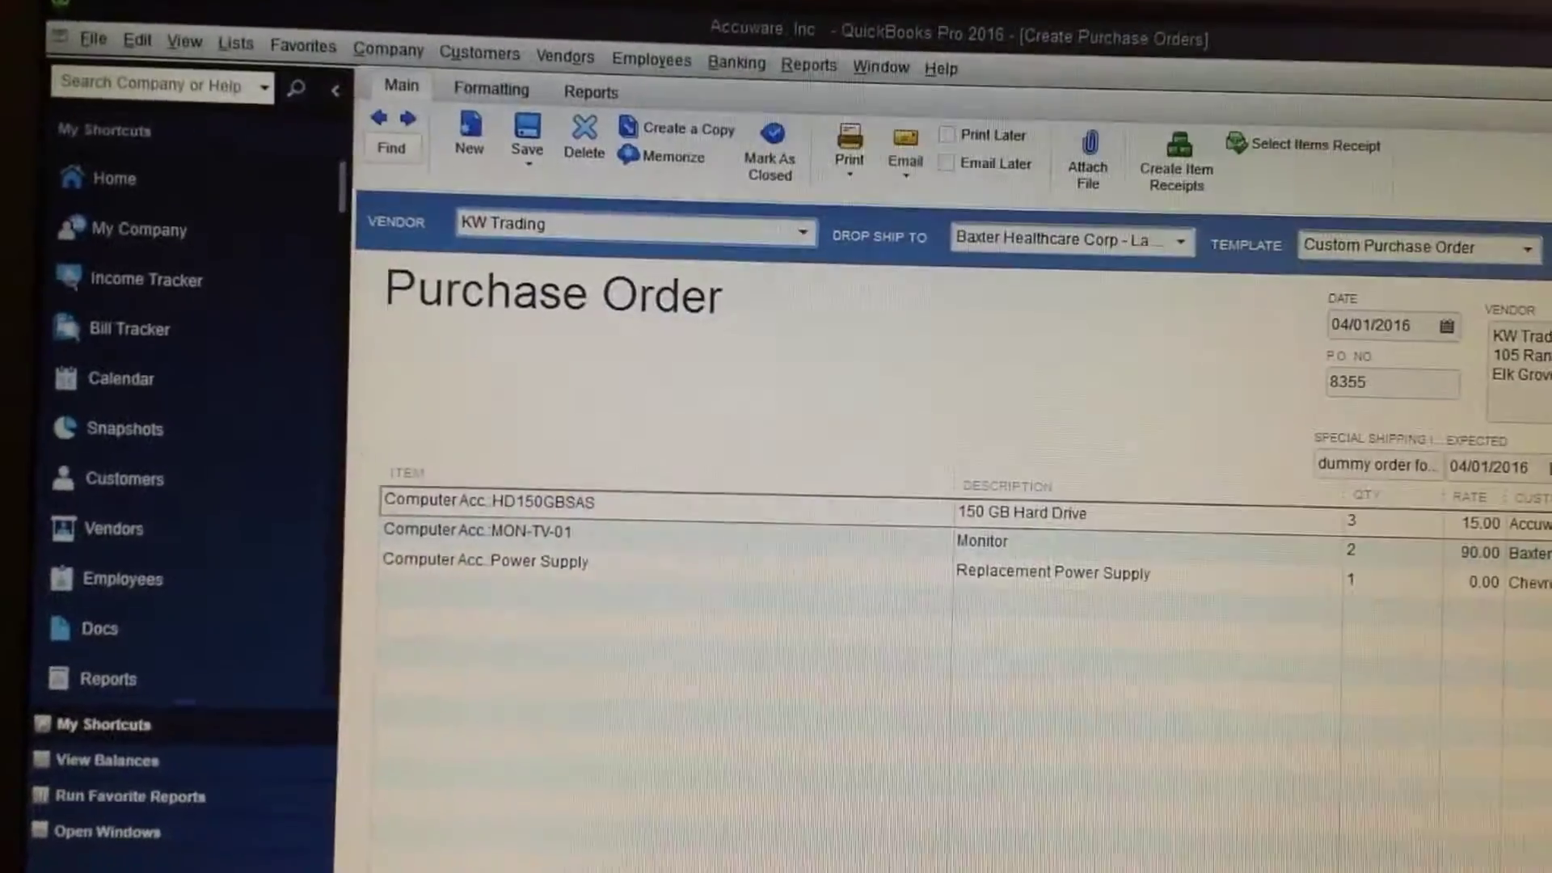